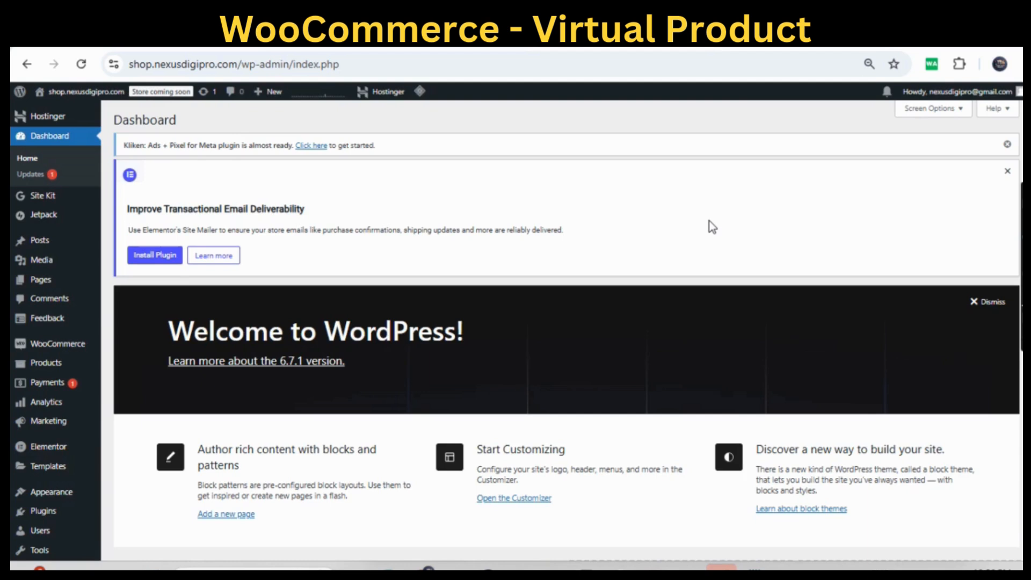
- Open the notes and read the definition of virtual products, covering services, subscriptions and downloadable content
left_click(755, 568)
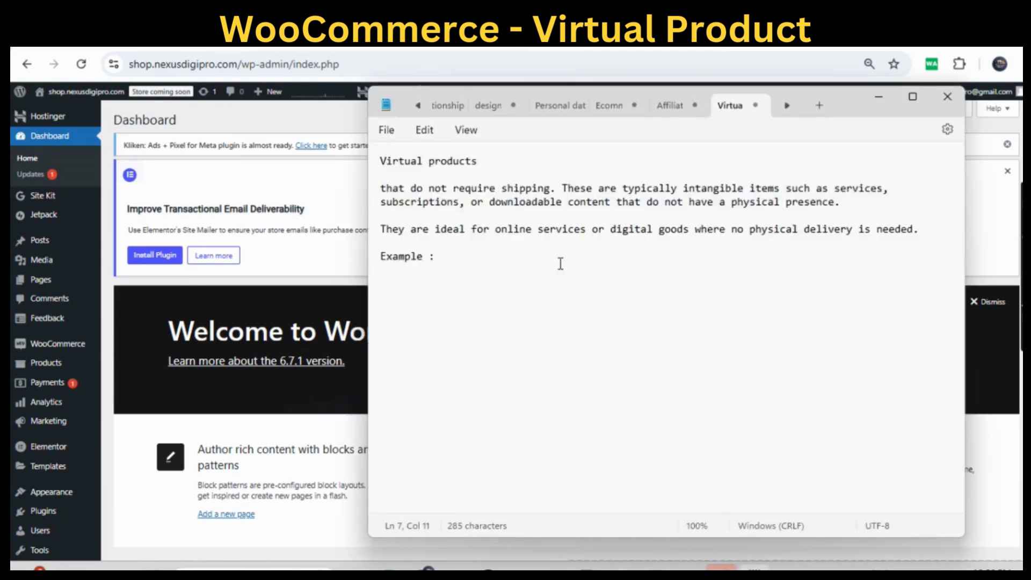
left_click(491, 188)
left_click(382, 188)
left_click_drag(382, 188, 884, 192)
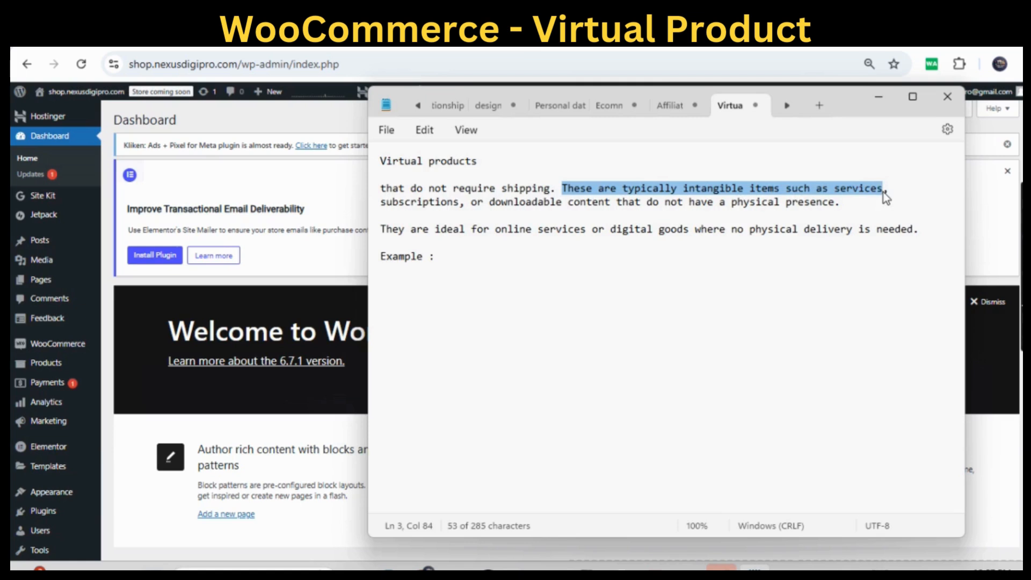
left_click(413, 205)
double_click(413, 205)
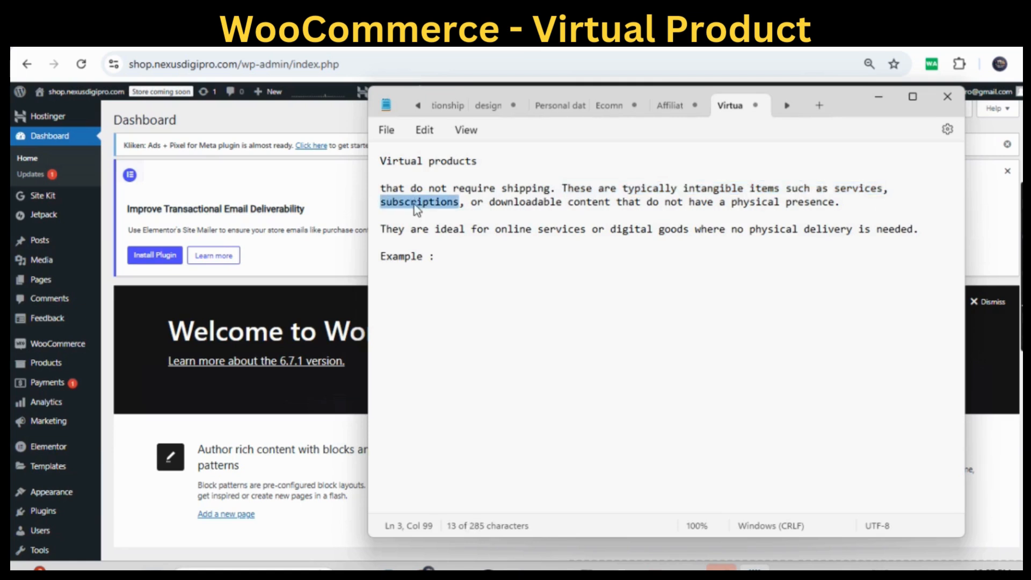
left_click(513, 203)
left_click_drag(487, 203, 843, 210)
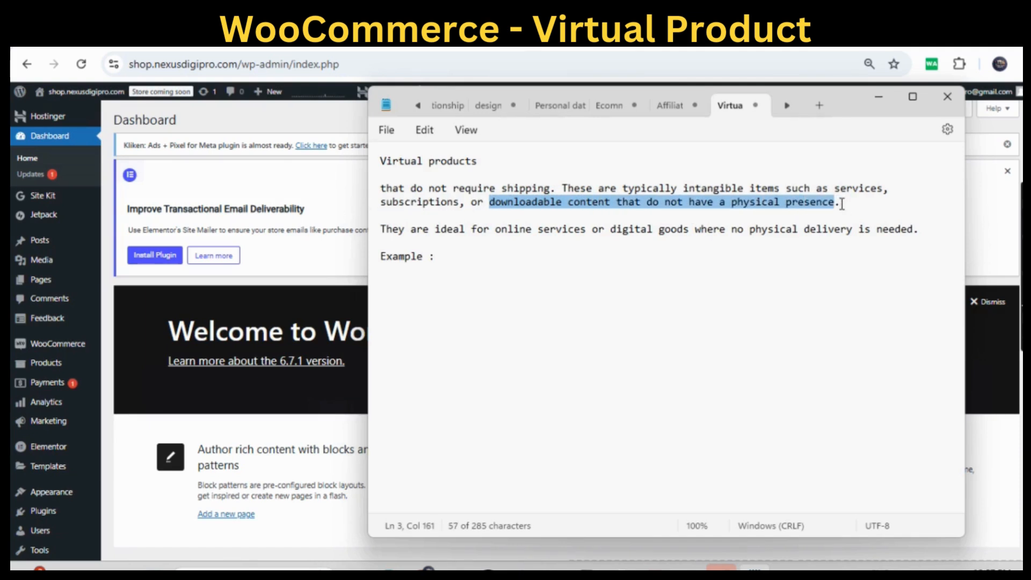
left_click(841, 203)
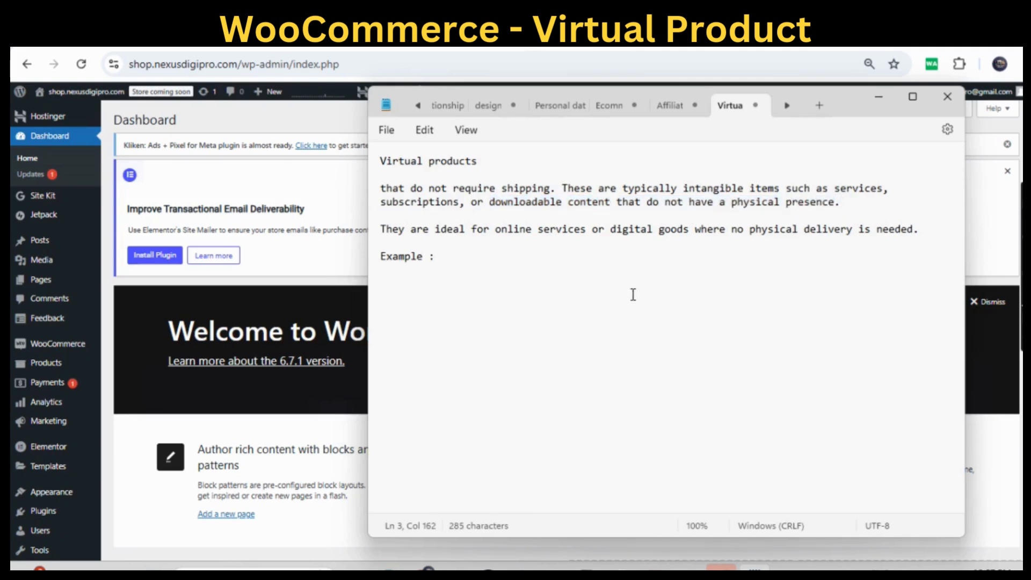
- Read the note on using virtual products for online services or digital goods without physical delivery
left_click(438, 215)
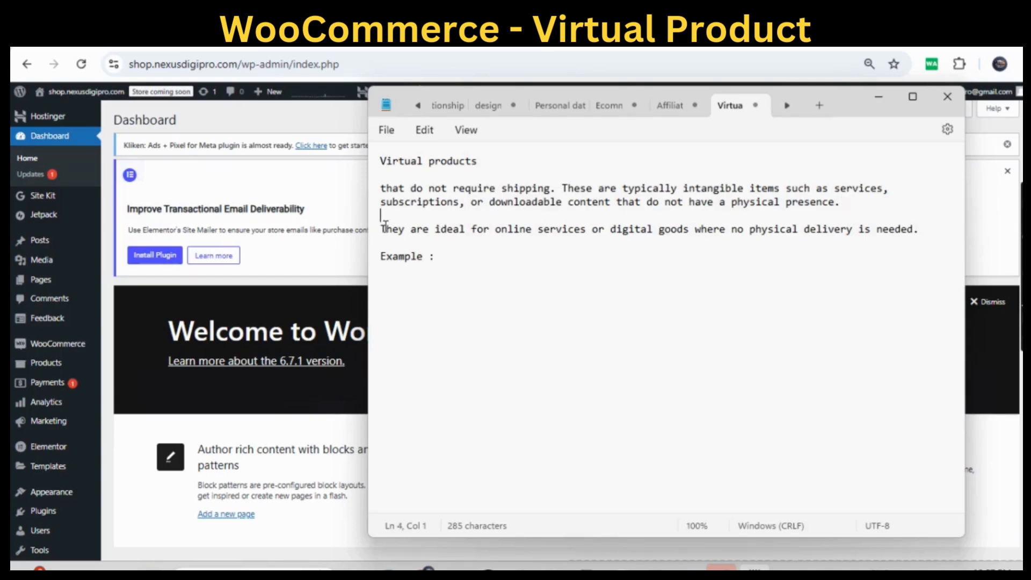
left_click_drag(381, 231, 579, 235)
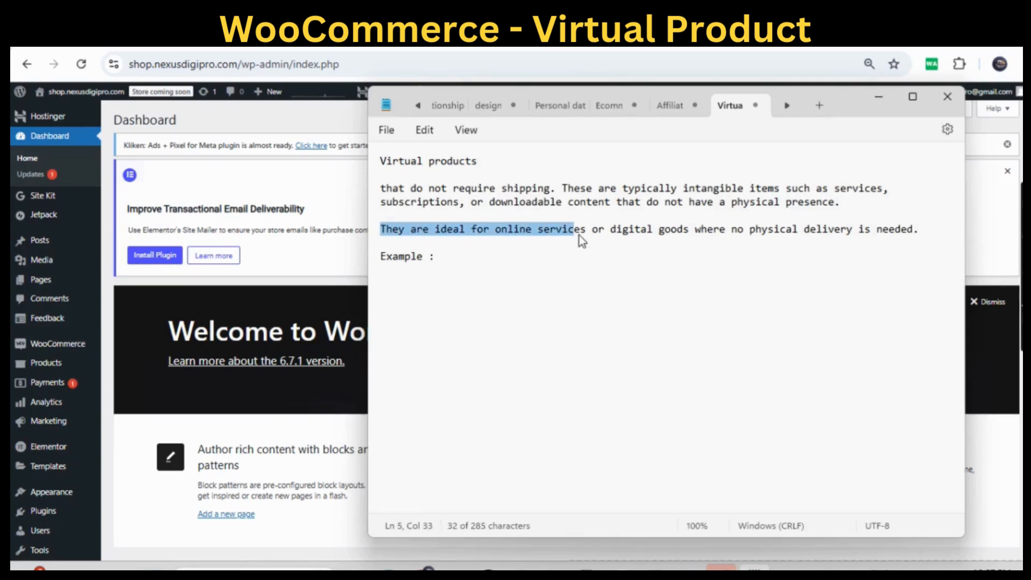
left_click(612, 232)
double_click(633, 236)
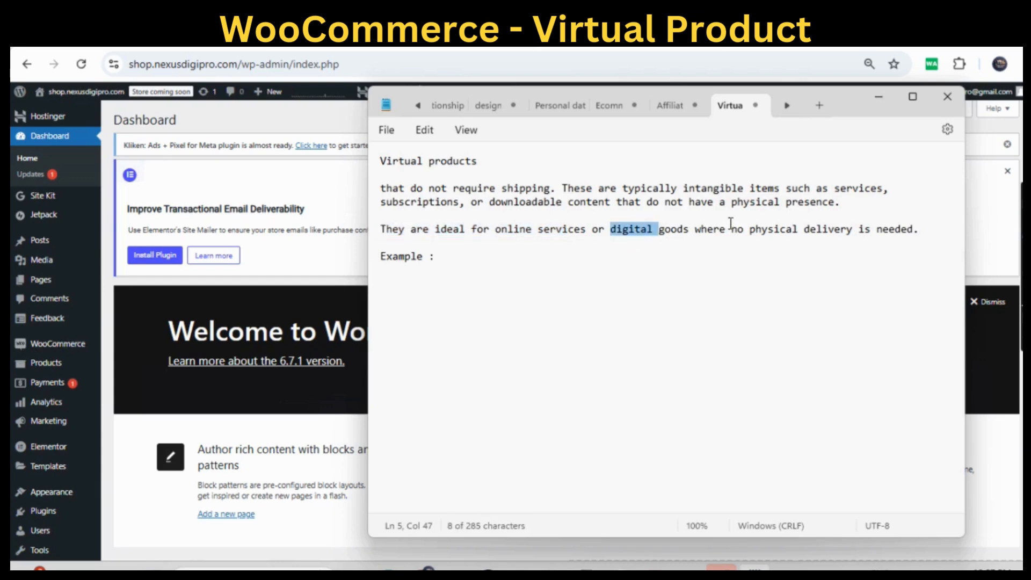
left_click_drag(752, 232, 927, 227)
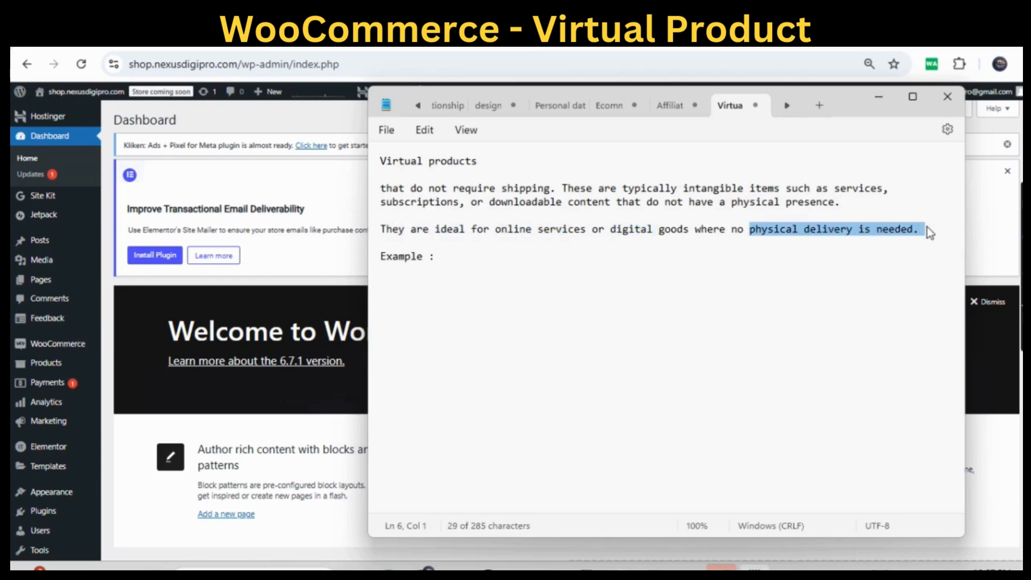
left_click(523, 247)
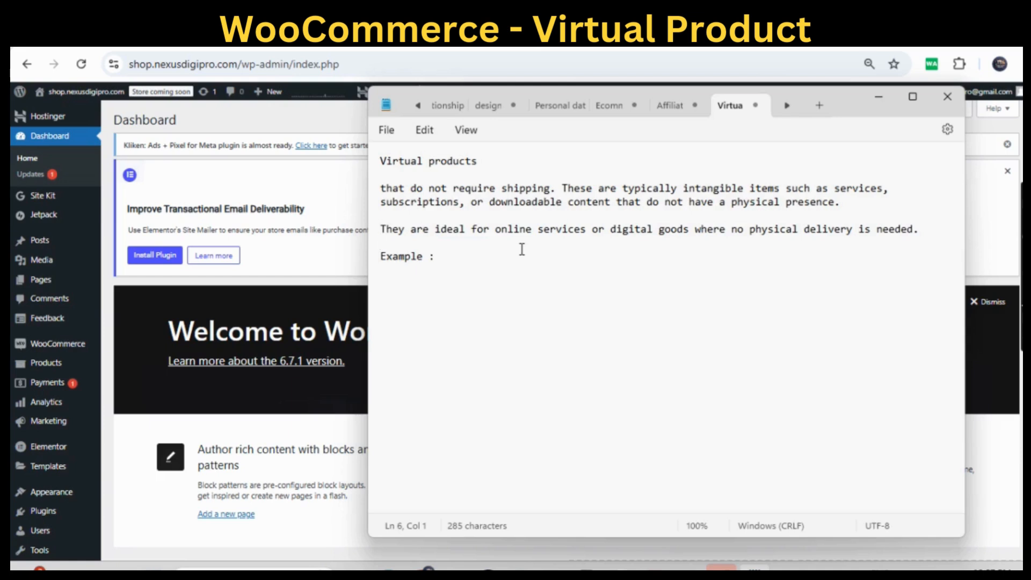
- Complete the Example line in the notes with "Online Yoga Classes"
left_click(469, 257)
type("Online Yoga Classes")
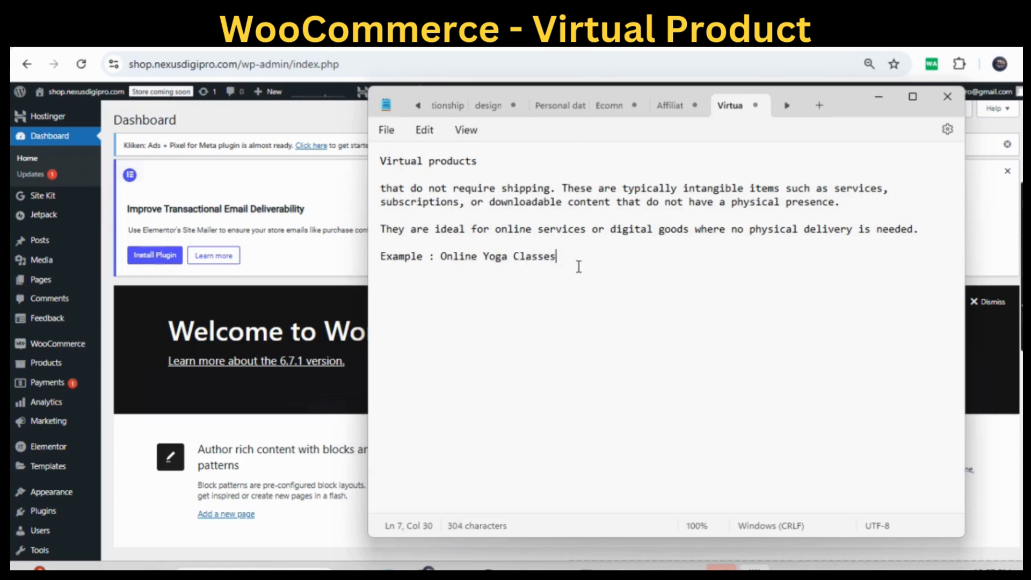
left_click_drag(575, 257, 445, 265)
key("ctrl+c")
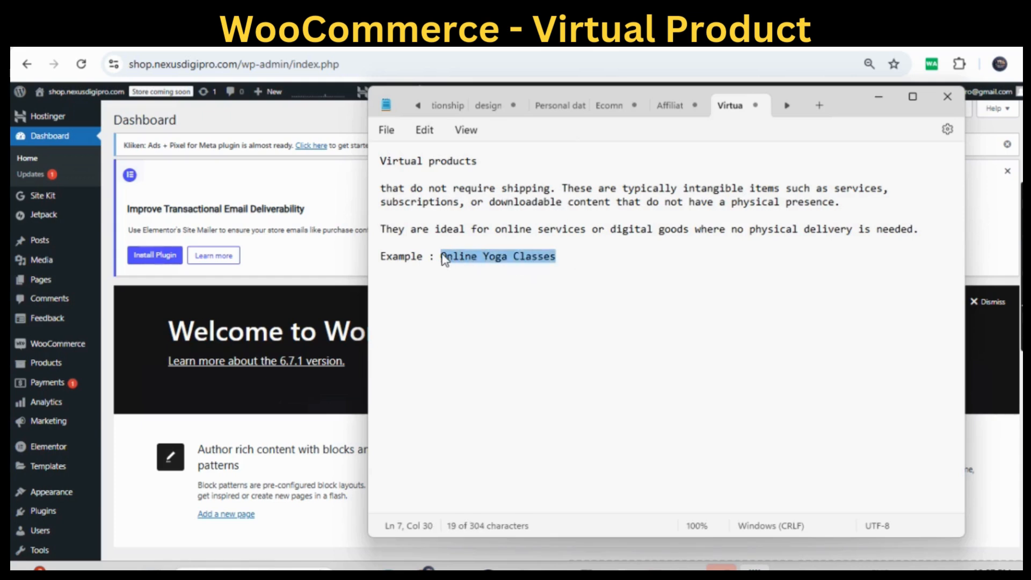
left_click(531, 280)
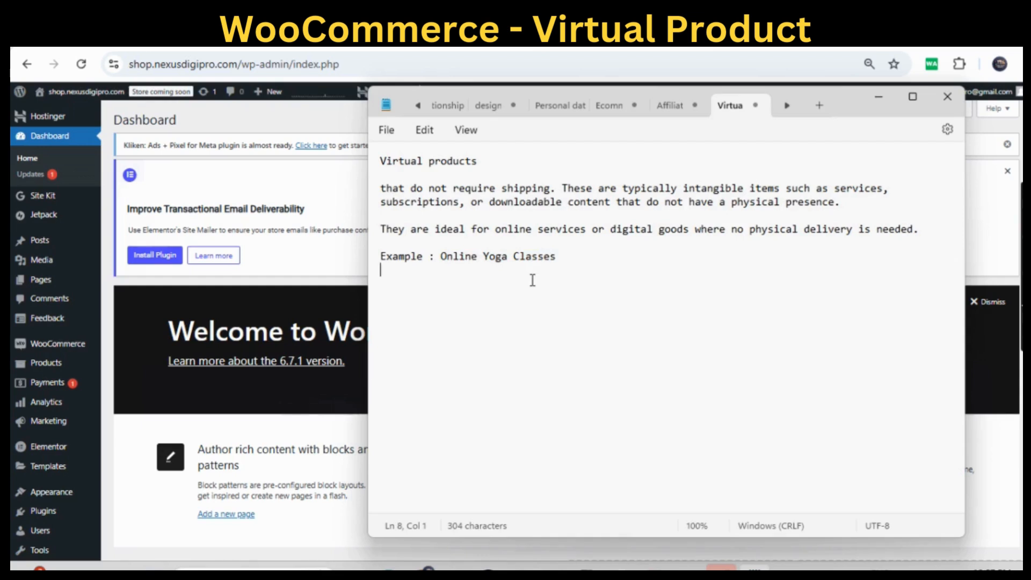
left_click(572, 256)
- Switch back to the WordPress dashboard and start a new product titled "Online Yoga Class"
left_click(882, 97)
mouse_move(44, 369)
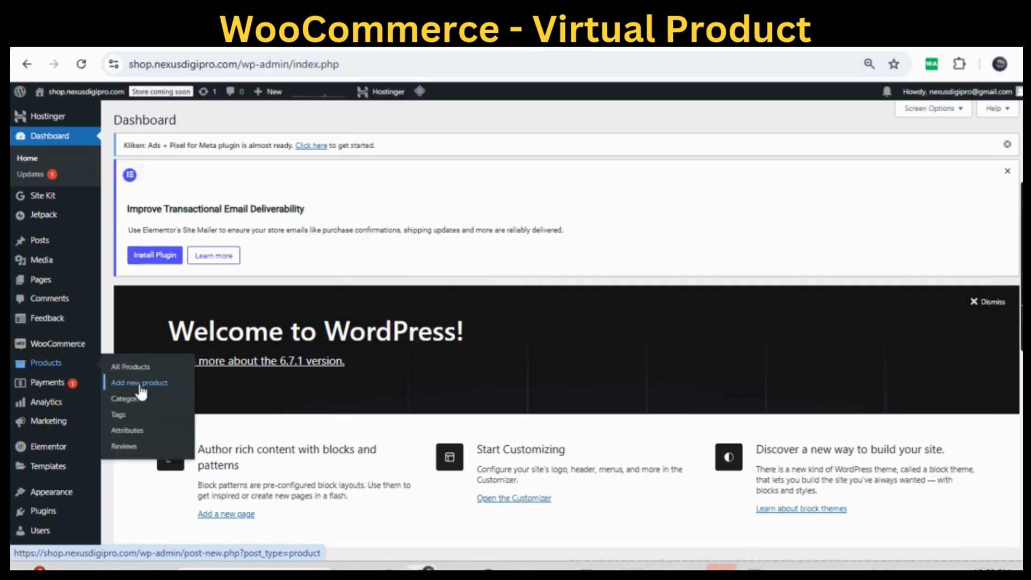
left_click(141, 392)
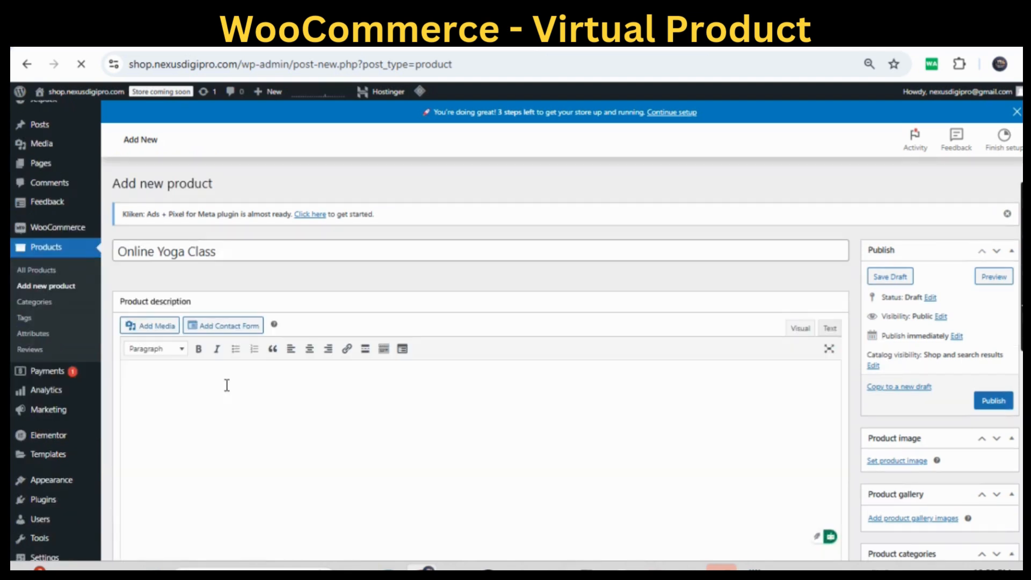
- Enter "Detail descrption of Online Yoga Class" as the product description
left_click(227, 385)
type("Detail descrptiom")
key("BackSpace")
type("n of")
key("ctrl+v")
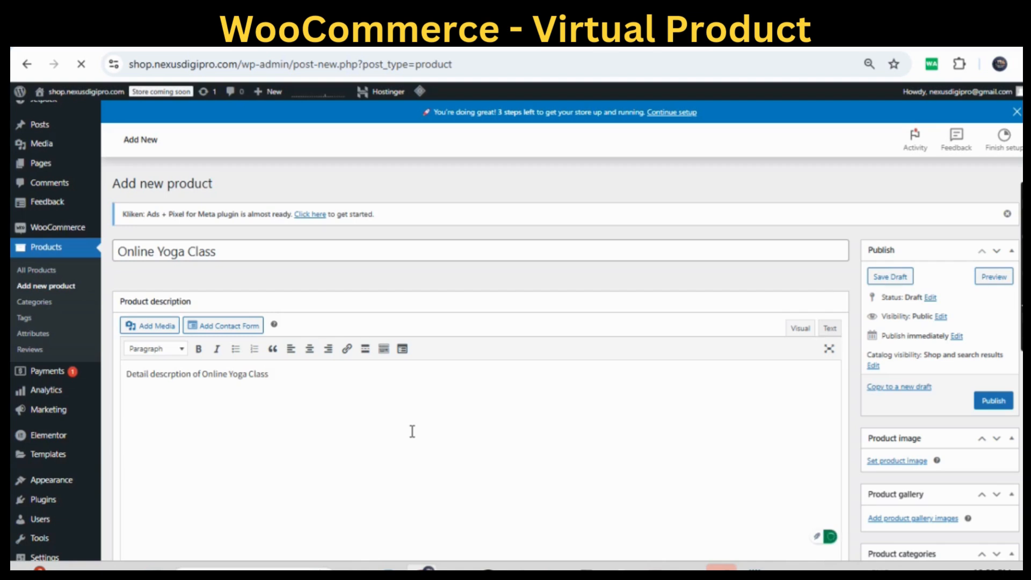
- Keep waiting for the unresponsive page, keep the product type as Simple product and mark it as Virtual
scroll(412, 431, "down", 2)
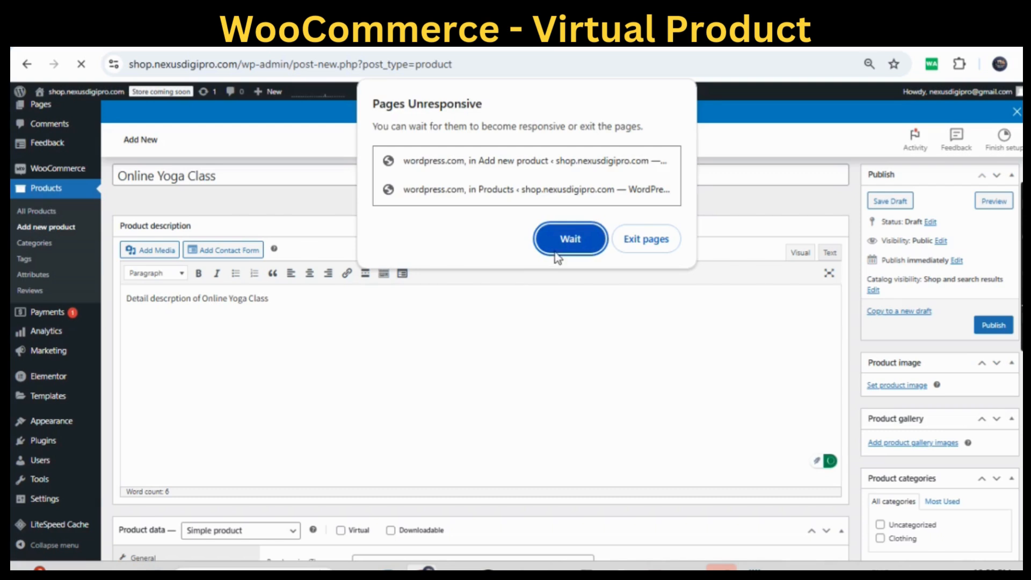
left_click(559, 244)
scroll(481, 353, "down", 3)
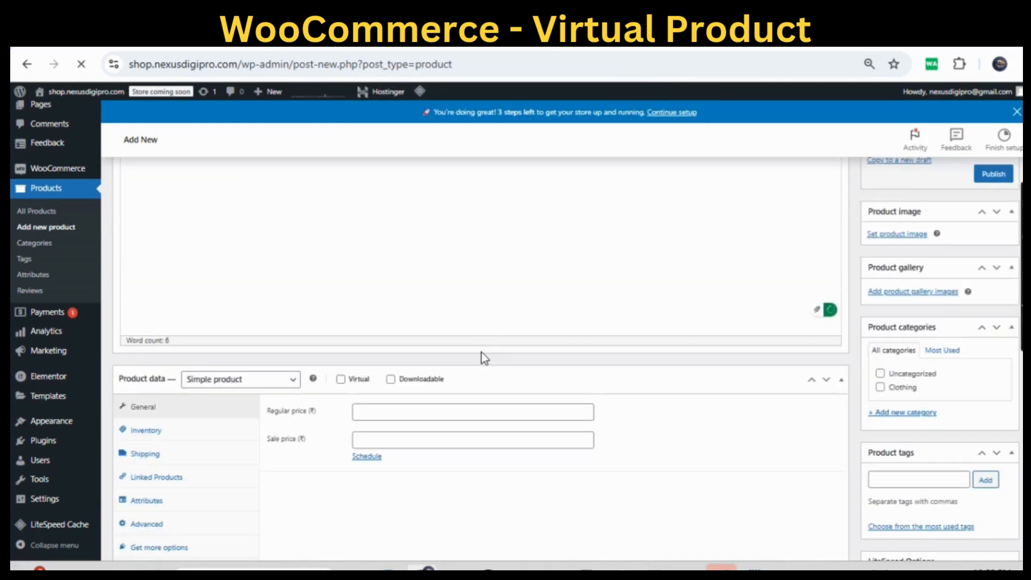
scroll(481, 353, "down", 2)
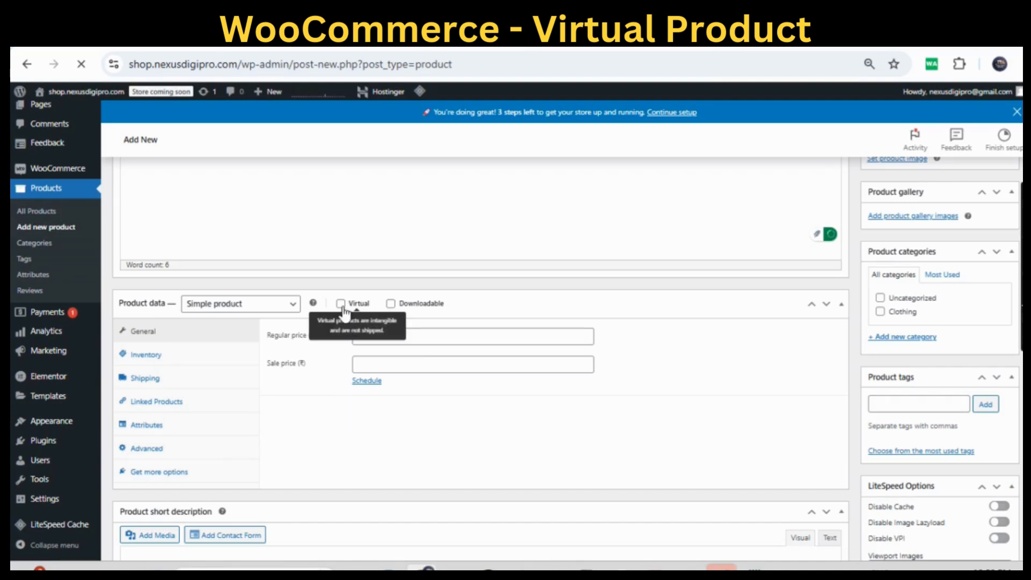
left_click(291, 303)
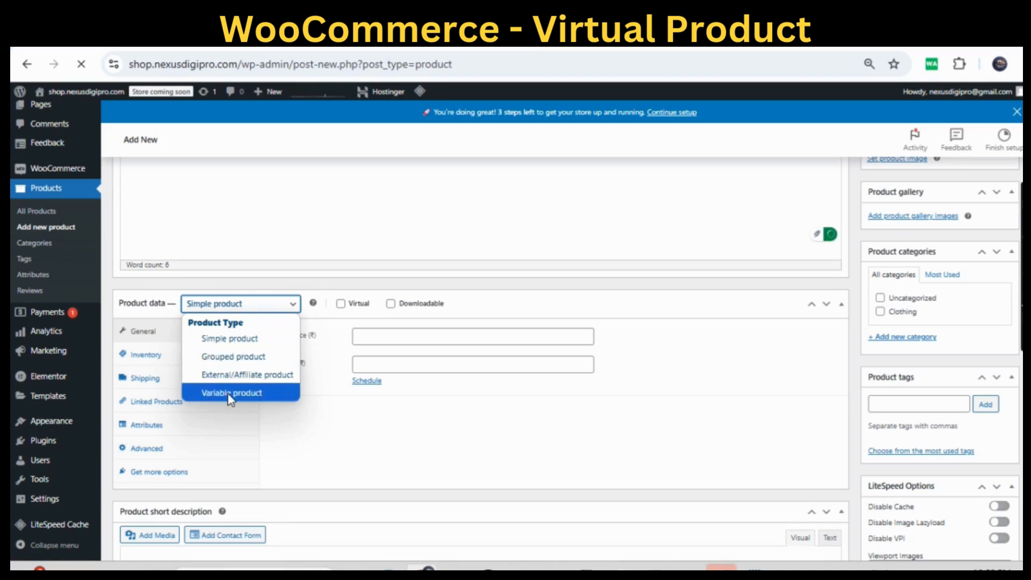
left_click(346, 315)
left_click(344, 311)
left_click(349, 315)
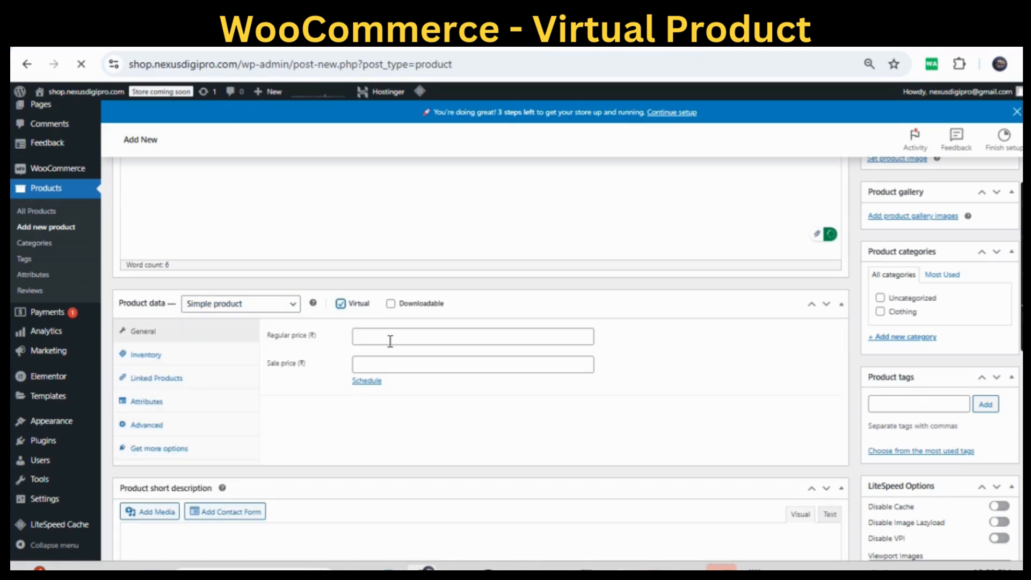
- Set the product's regular price to 9000 and its sale price to 6999
left_click(391, 341)
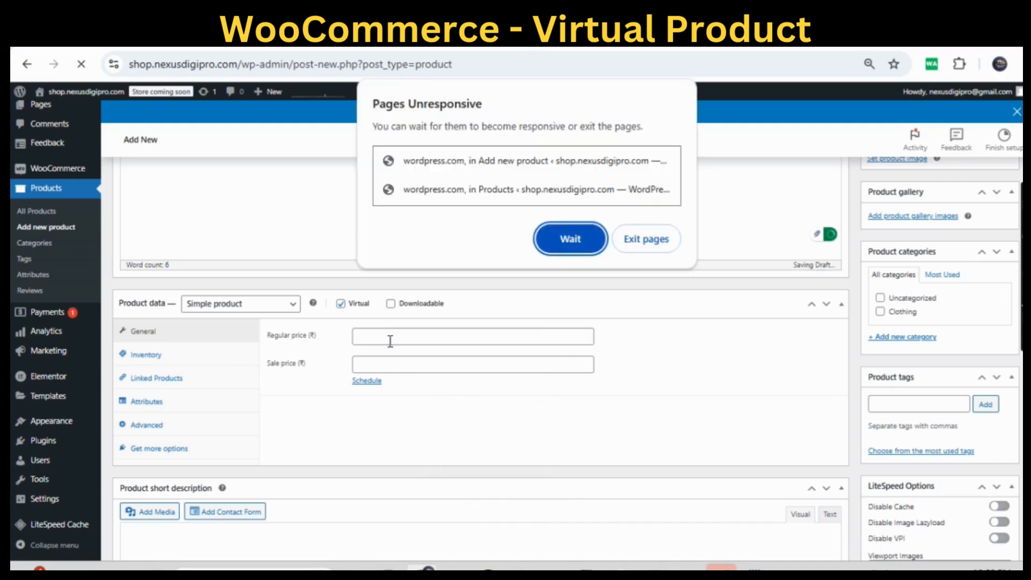
left_click(423, 337)
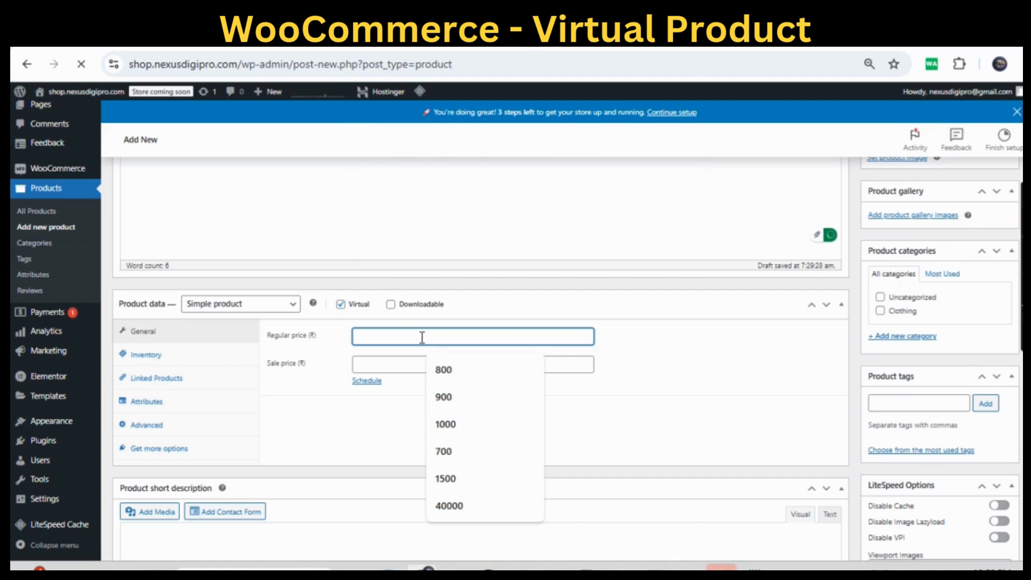
type("9999")
key("BackSpace")
key("BackSpace")
key("BackSpace")
key("BackSpace")
type("9000")
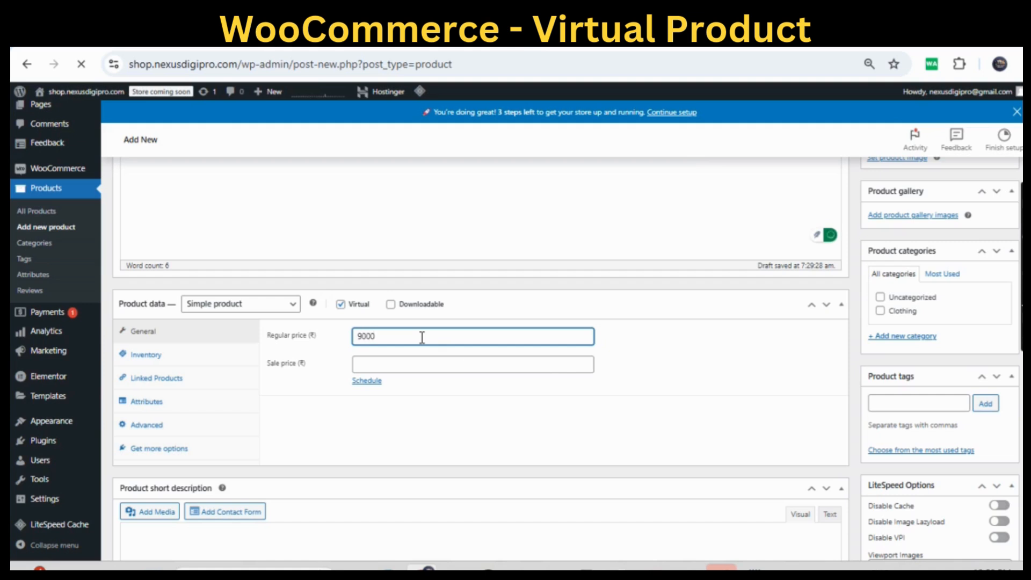
left_click(387, 366)
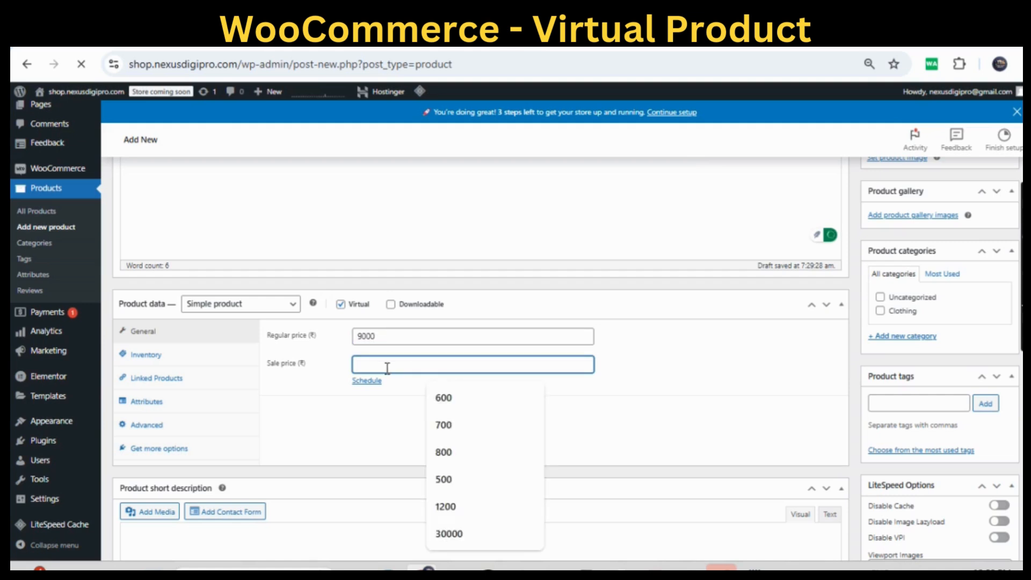
type("6999")
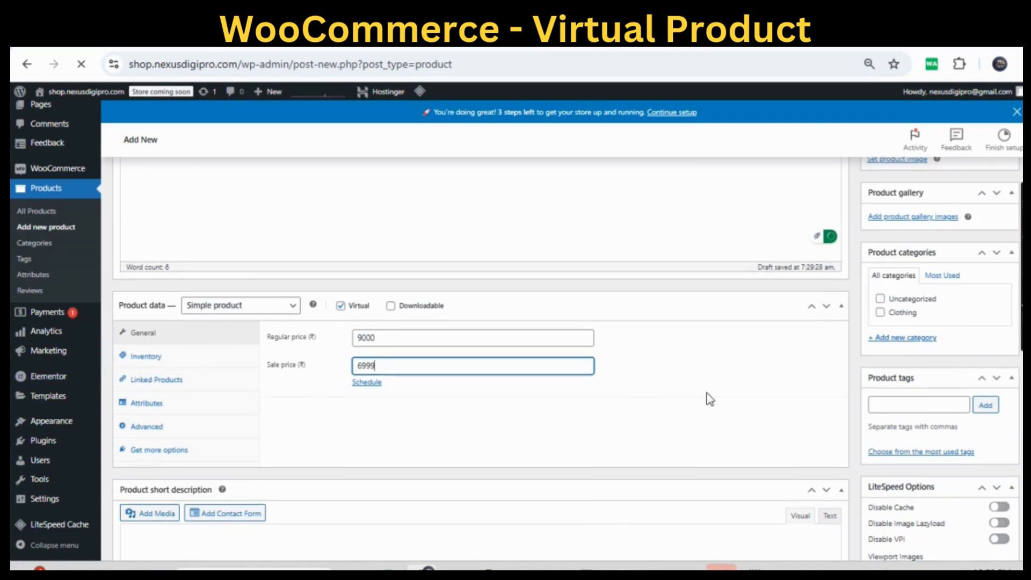
- Open the image selection for the Online Yoga Class product image
scroll(709, 397, "up", 3)
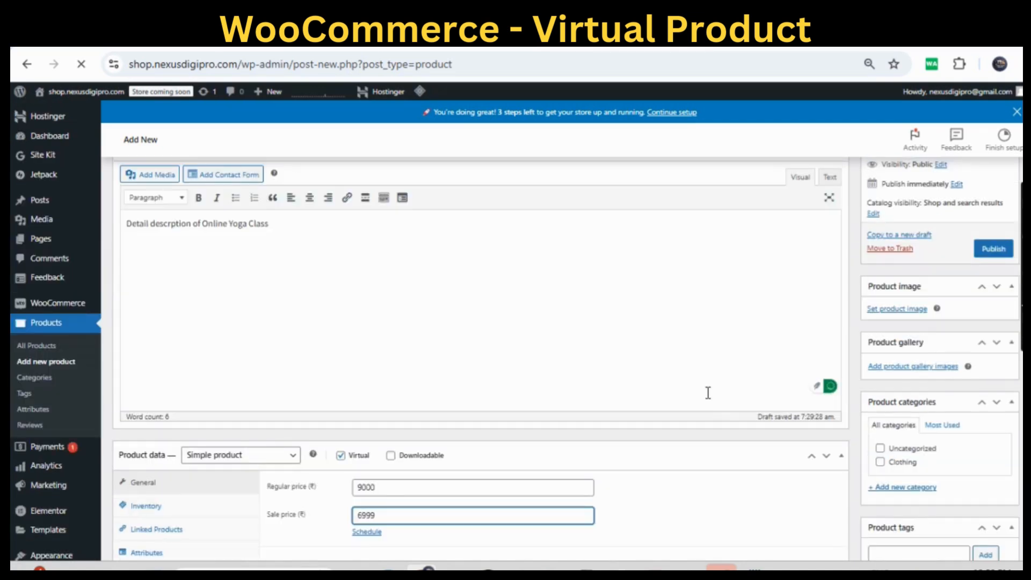
scroll(708, 393, "up", 2)
scroll(698, 369, "down", 2)
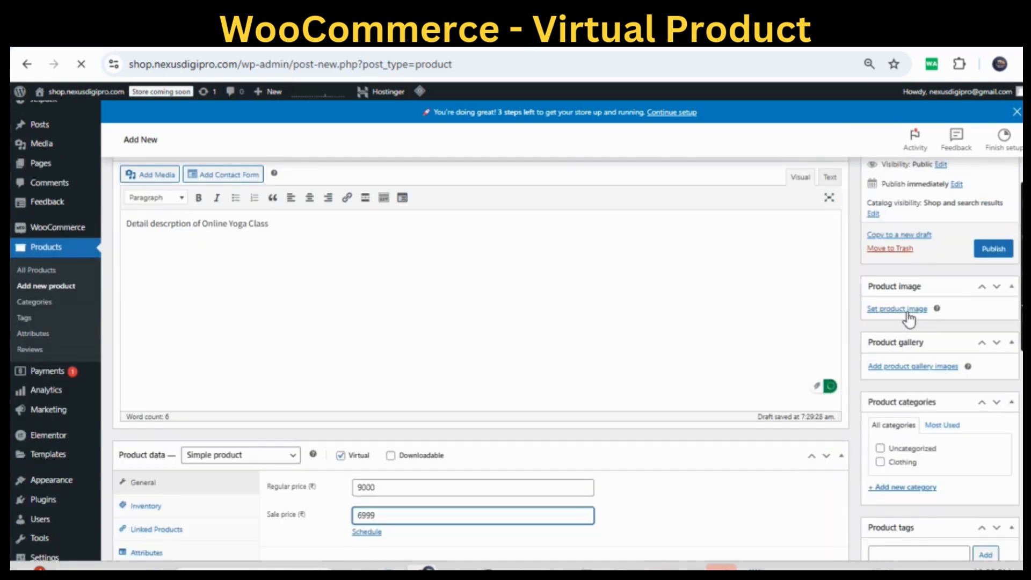
left_click(907, 315)
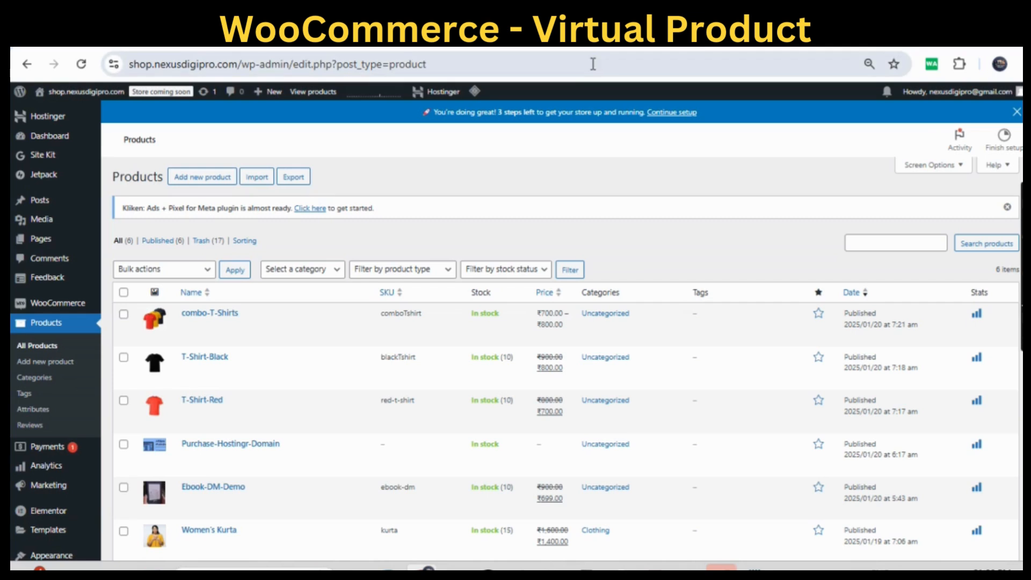
- Open the storefront at shop.nexusdigipro.com and go to its Shop page
left_click(316, 67)
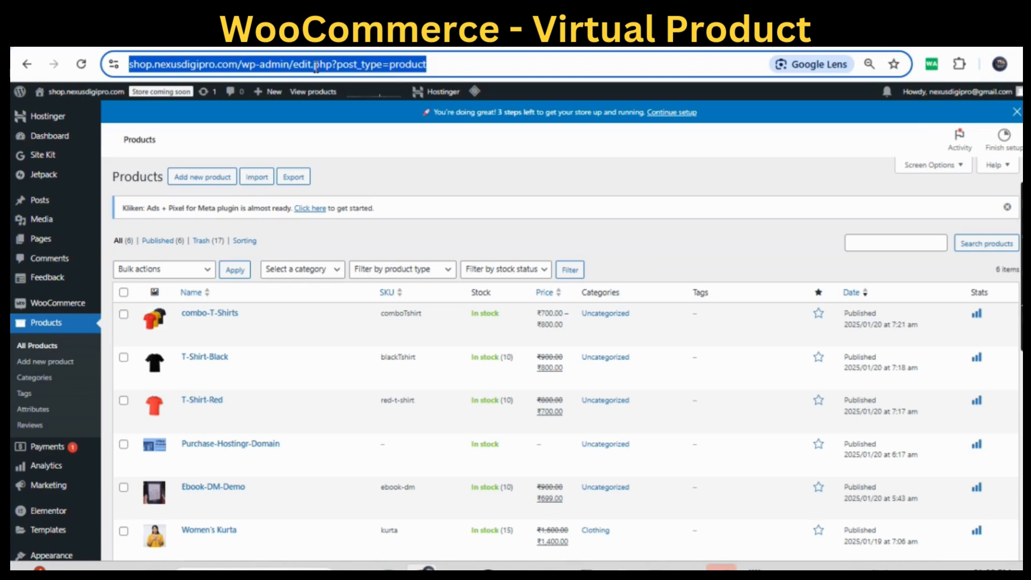
type("shop")
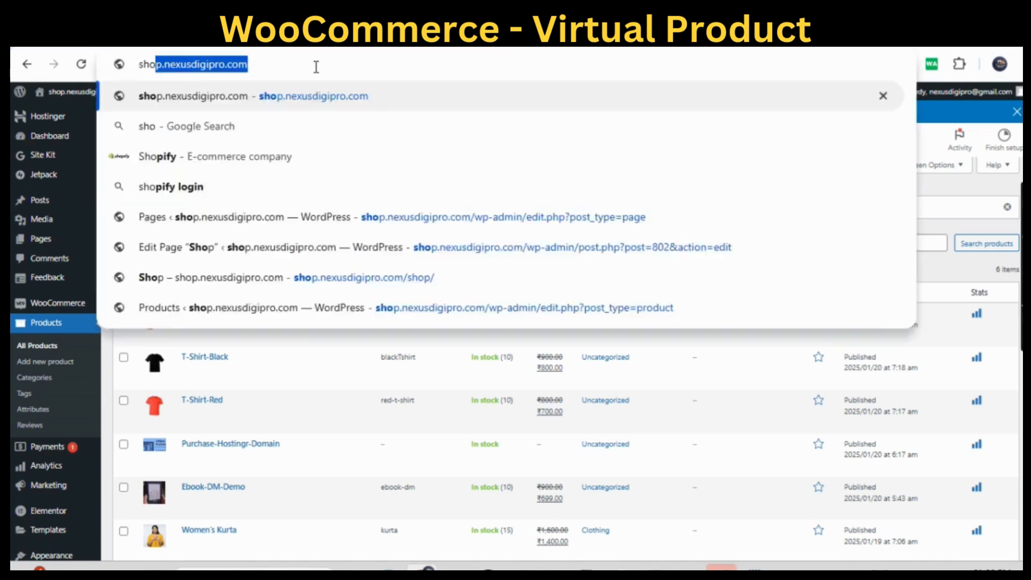
key("Return")
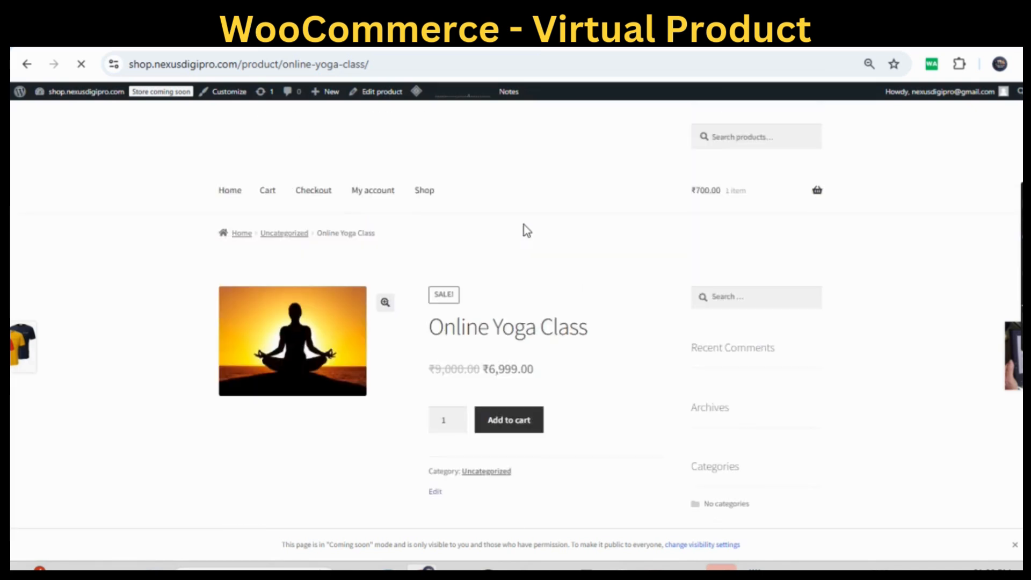
left_click(428, 202)
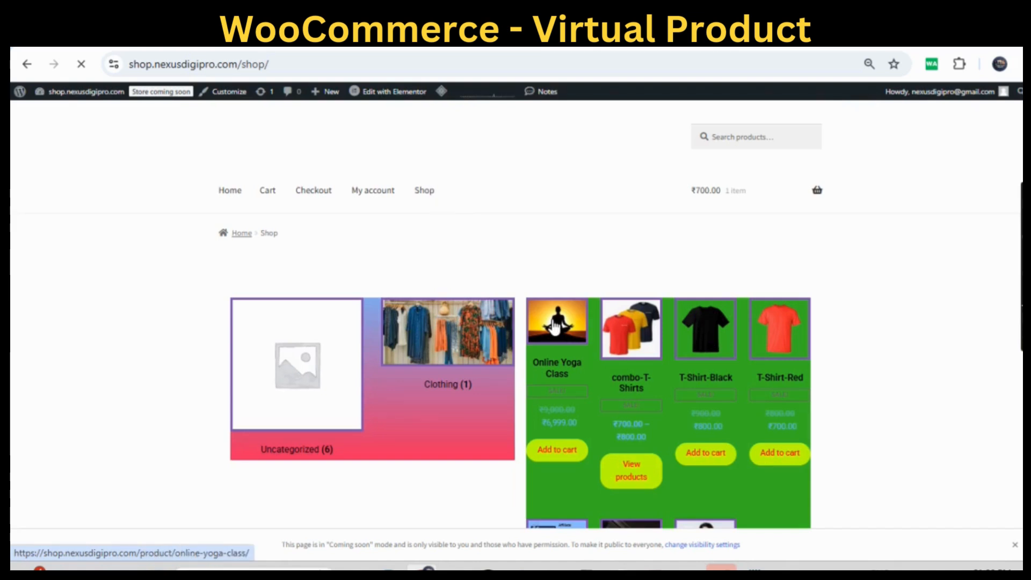
- Add Online Yoga Class to the cart and remove T-Shirt-Red from it
left_click(557, 454)
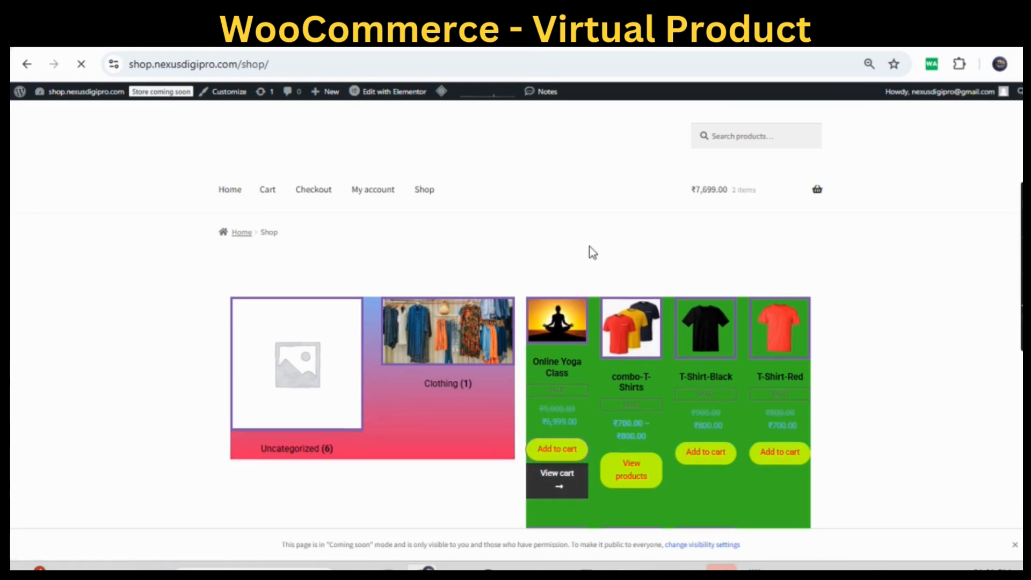
scroll(592, 252, "down", 2)
scroll(592, 253, "up", 2)
mouse_move(700, 205)
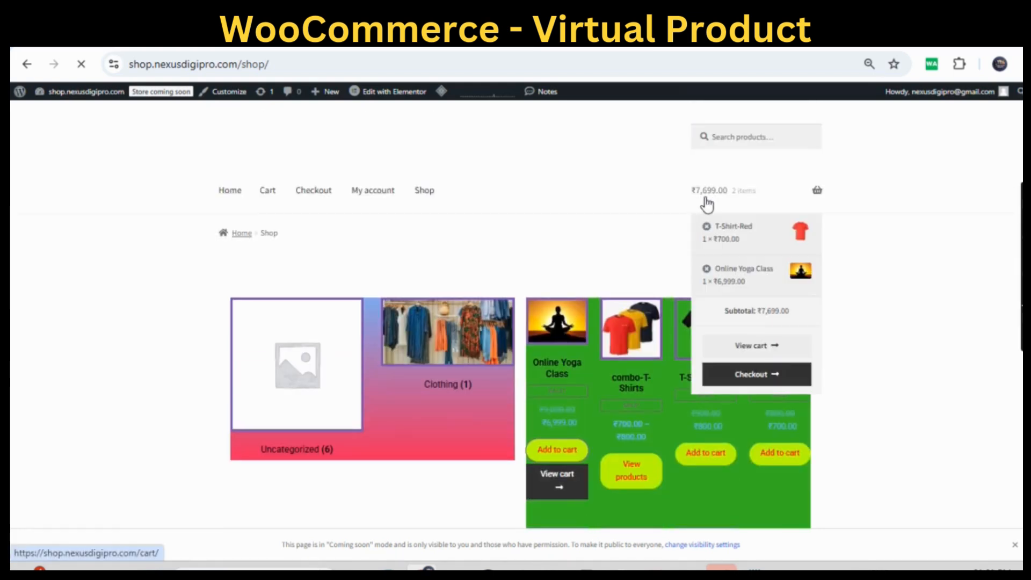
left_click(706, 226)
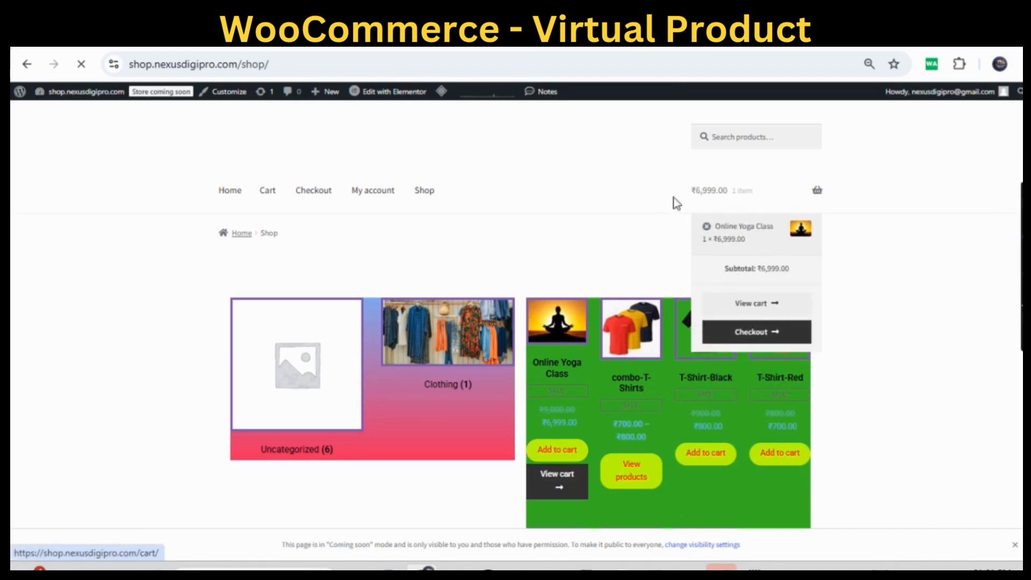
- Open the cart page and review the Online Yoga Class item and the cart totals
left_click(563, 491)
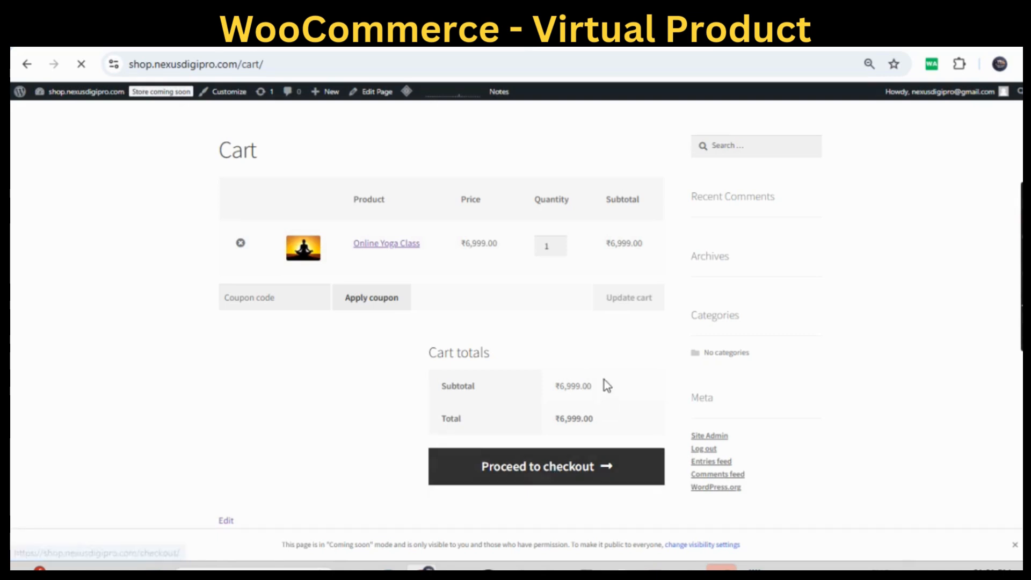
scroll(604, 379, "up", 2)
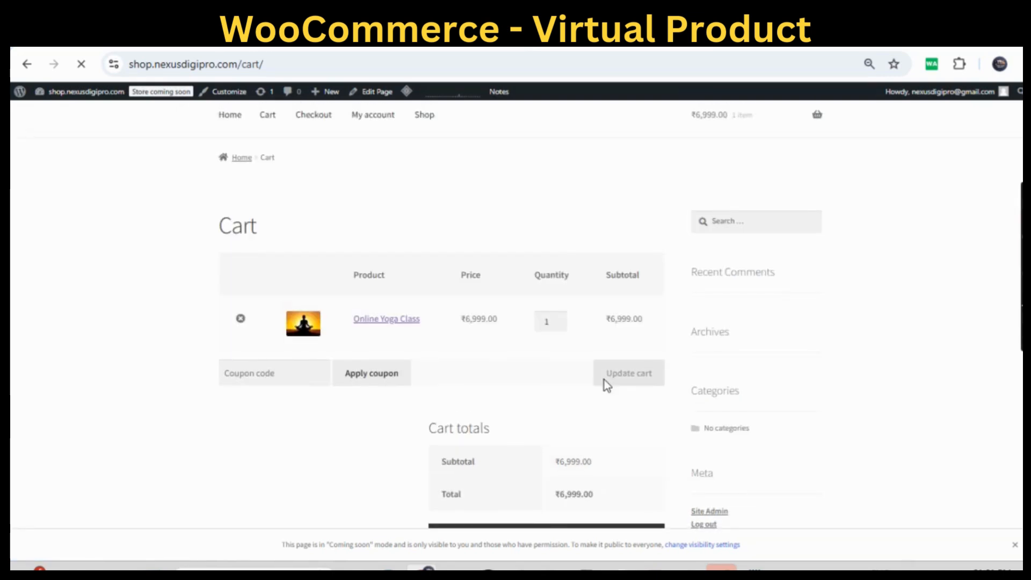